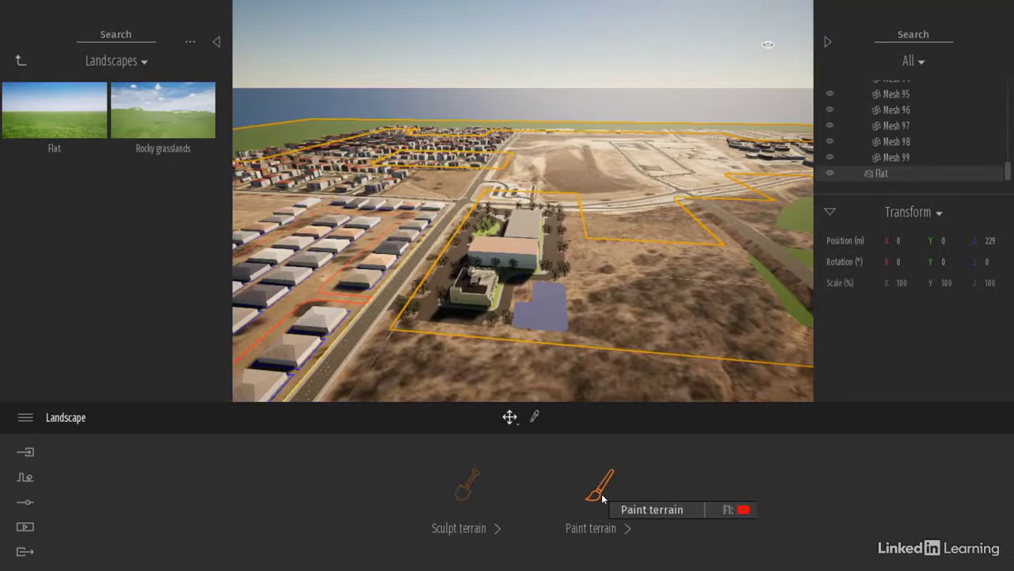
Start sculpting the Flat landscape's terrain and set the brush diameter to 20 m
left_click(469, 486)
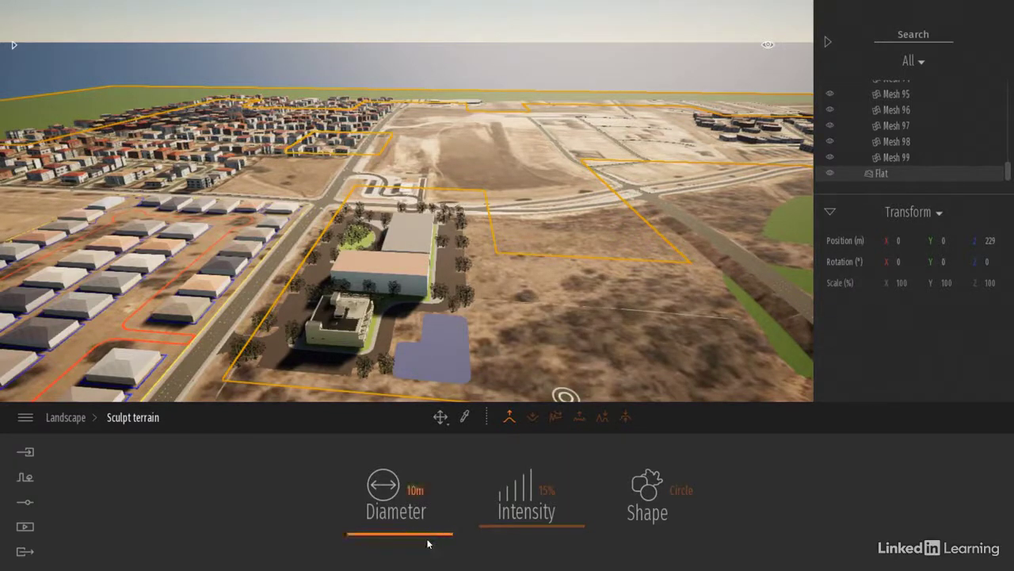
left_click_drag(431, 533, 436, 505)
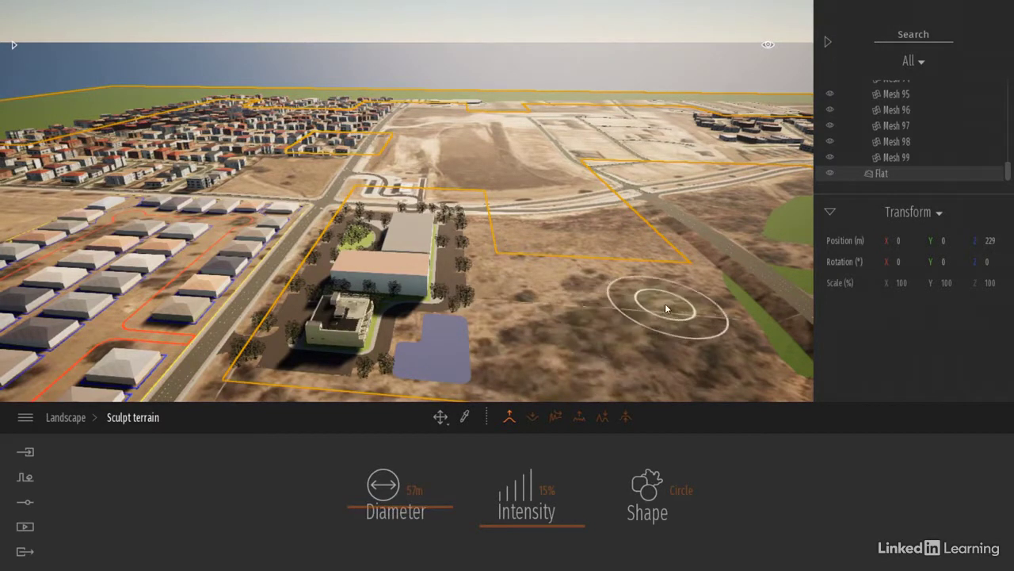
left_click_drag(445, 511, 441, 540)
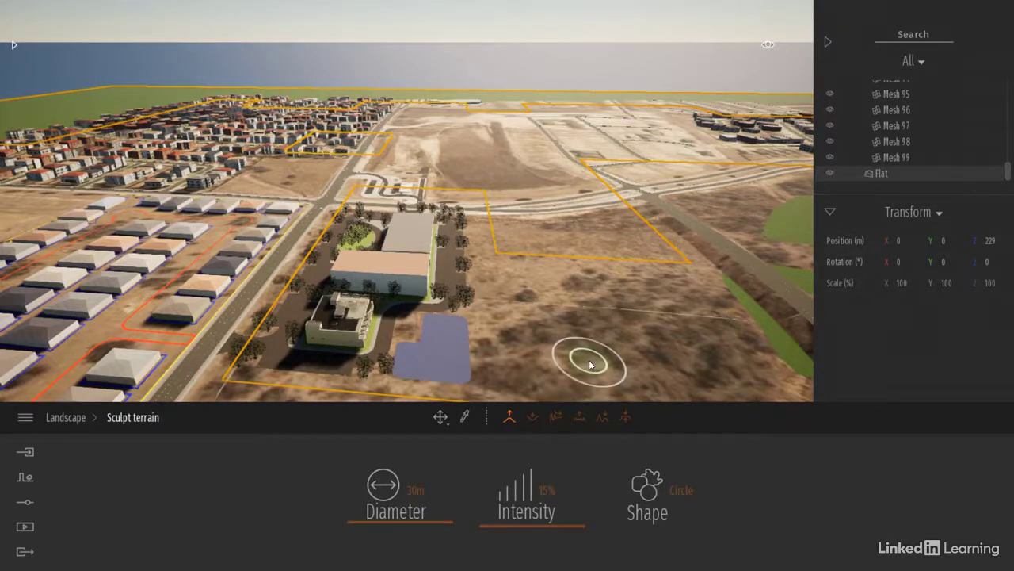
left_click(671, 490)
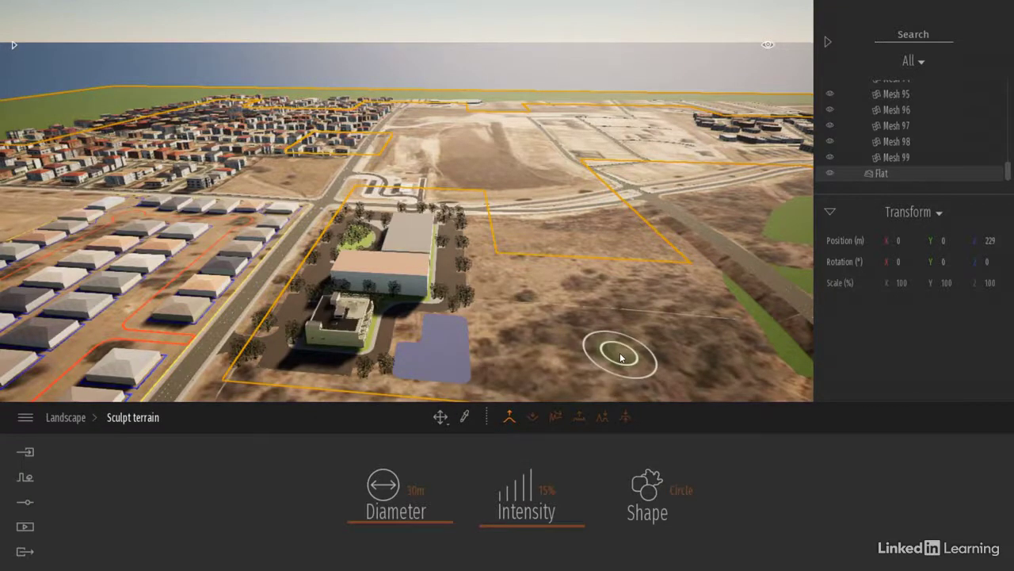
left_click(409, 491)
type("20")
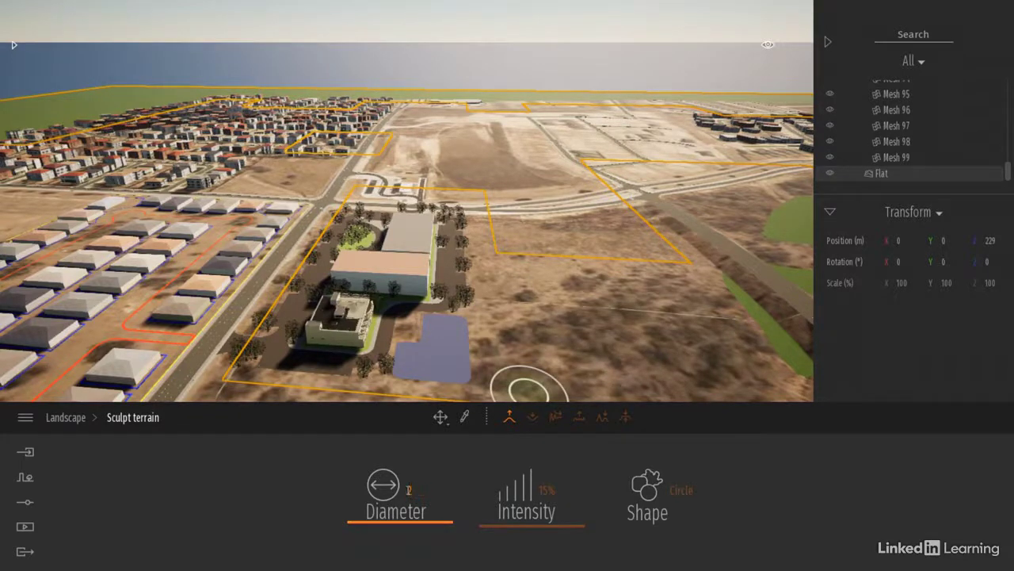
key("Return")
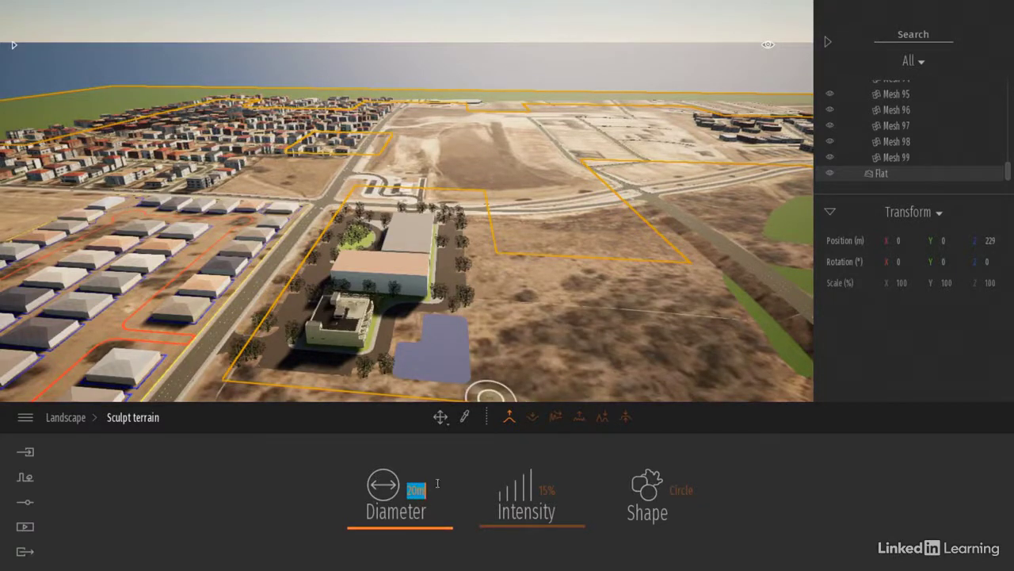
left_click(548, 491)
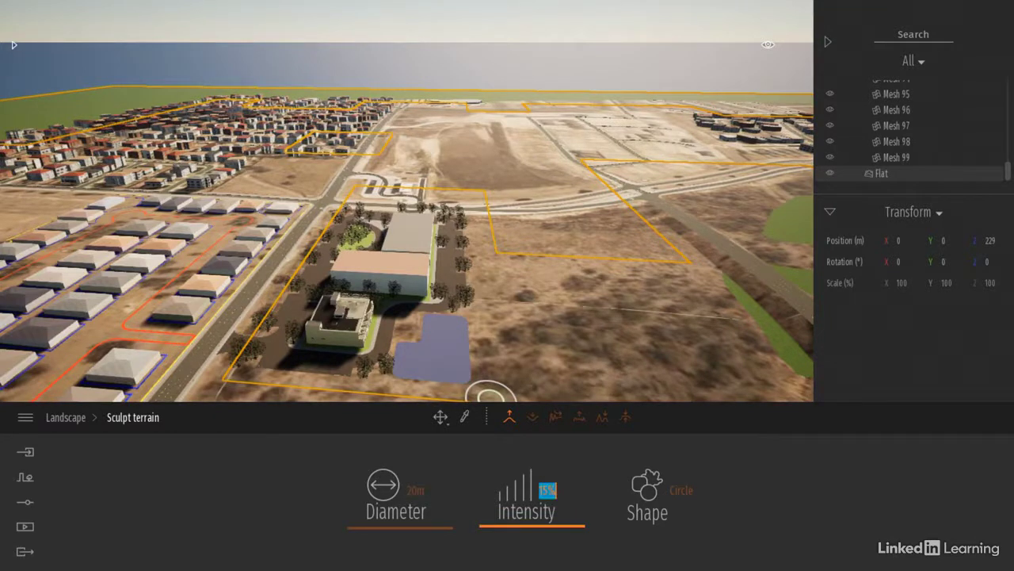
key("BackSpace")
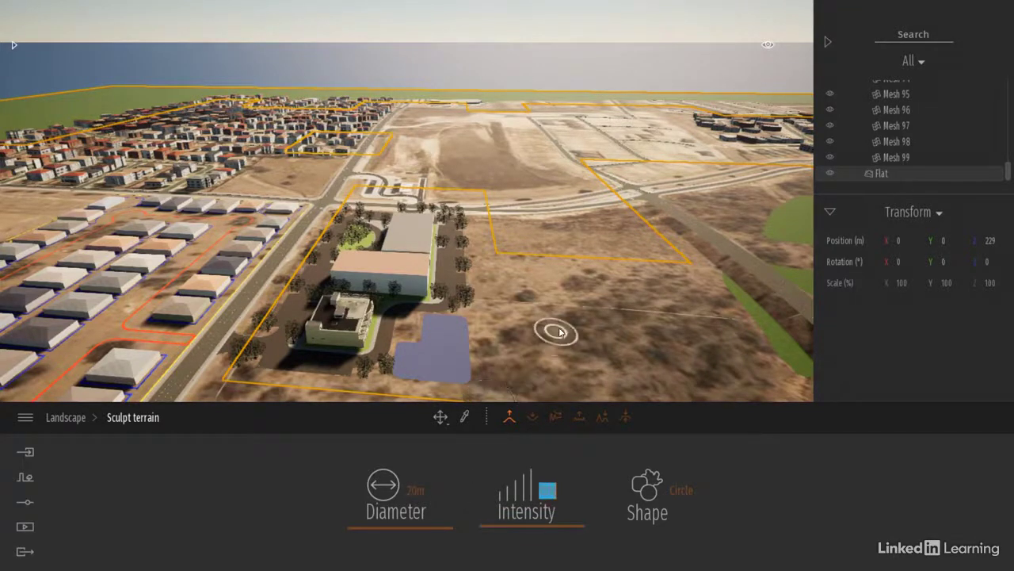
left_click(416, 491)
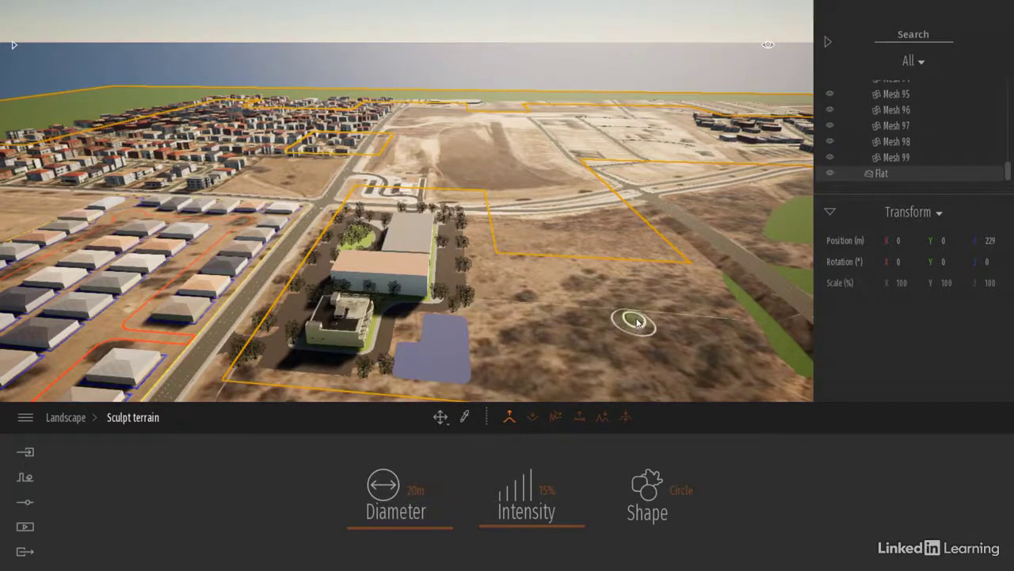
Raise a cluster of mounds on the open ground beyond the pond with the 20 m brush at 15% intensity, and stop sculpting
mouse_move(636, 321)
left_mouse_down()
mouse_move(650, 317)
mouse_move(652, 335)
mouse_move(618, 331)
mouse_move(610, 300)
mouse_move(630, 323)
mouse_move(651, 317)
mouse_move(668, 288)
mouse_move(658, 304)
mouse_move(676, 314)
mouse_move(615, 292)
mouse_move(682, 291)
left_mouse_up()
key("Escape")
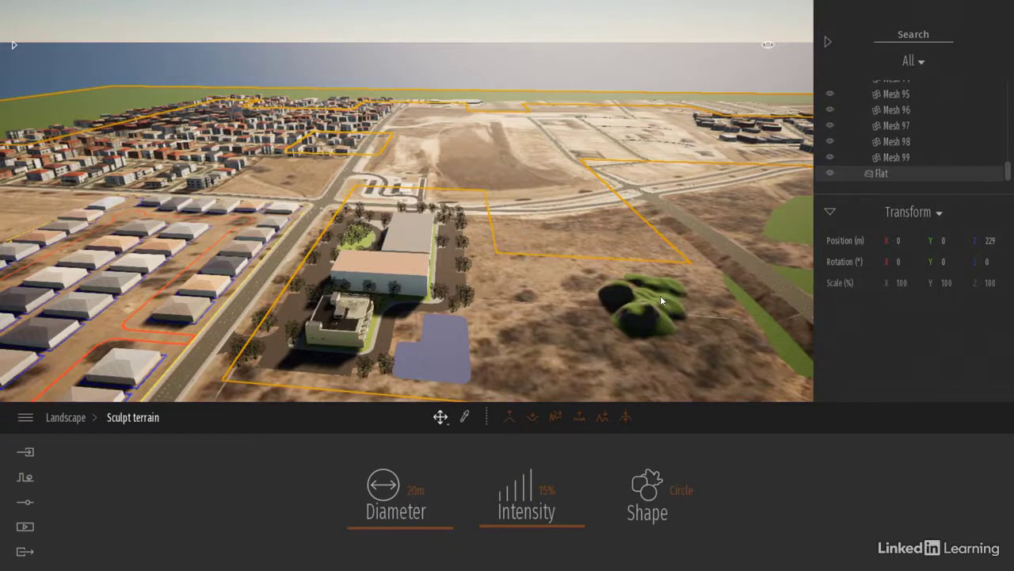
Examine the raised mounds up close, from above and from ground level
key("w")
middle_click_drag(687, 332, 512, 246)
key("w")
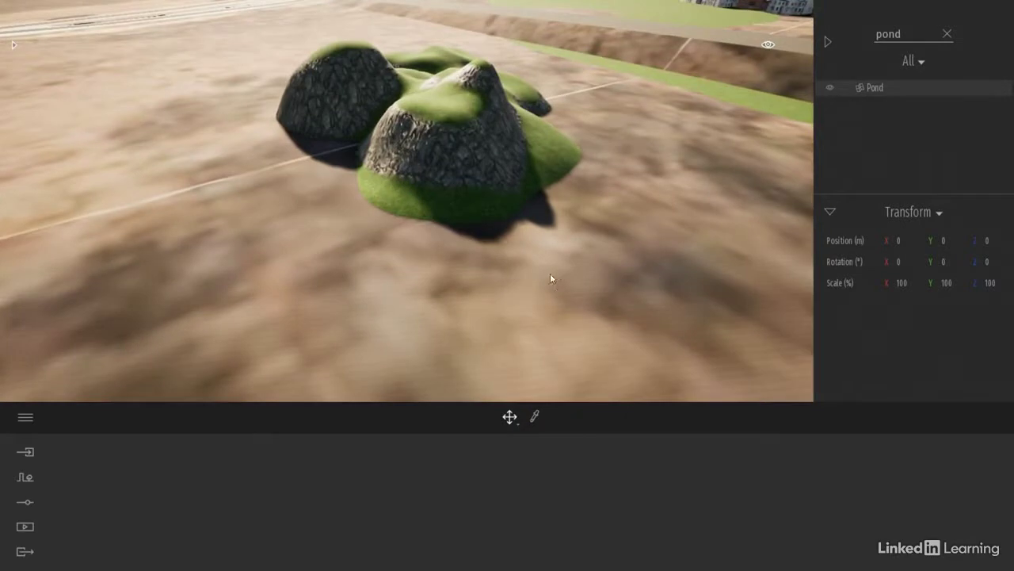
right_click_drag(585, 255, 591, 250)
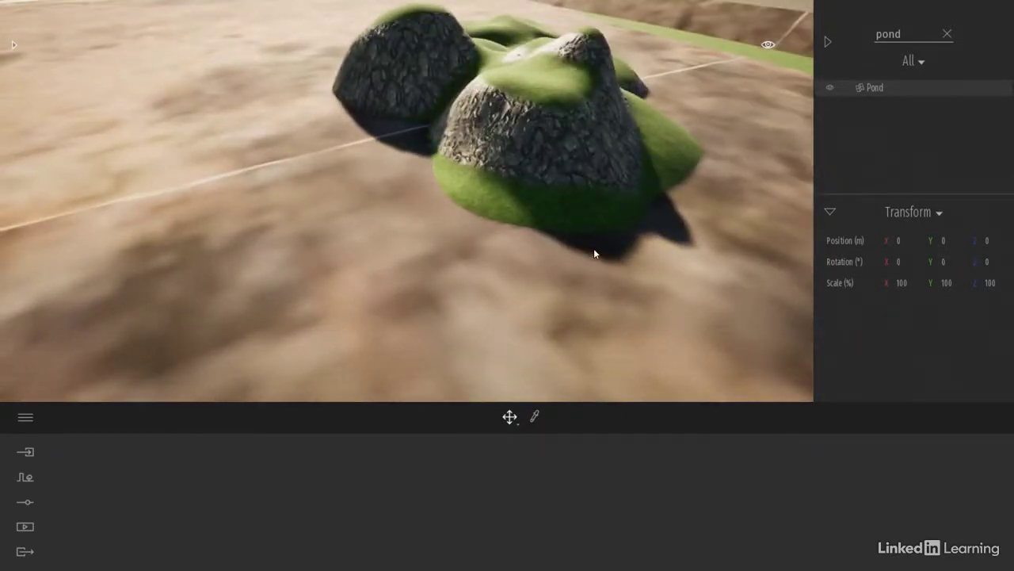
left_click(621, 244)
right_click_drag(635, 239, 670, 153)
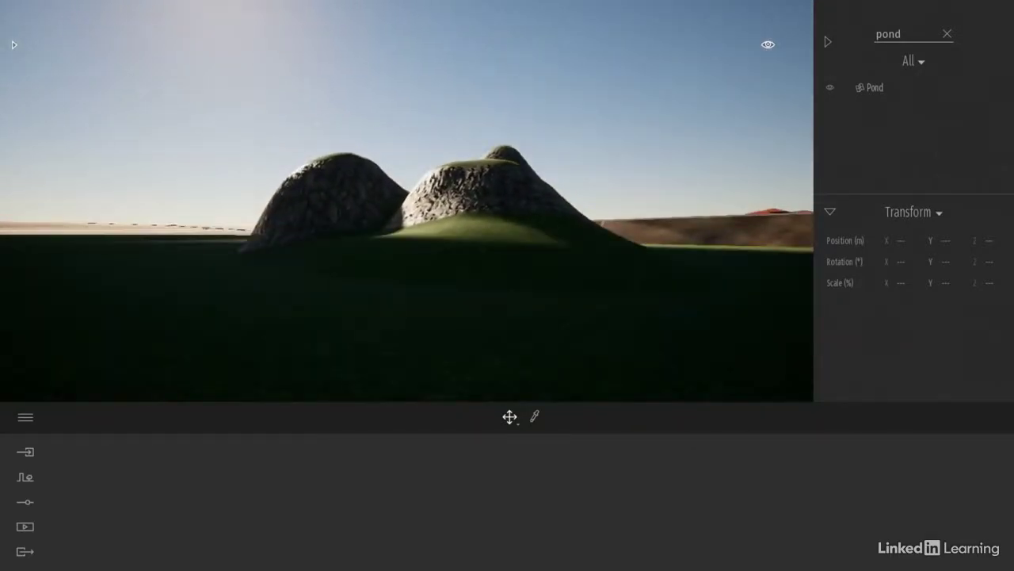
middle_click_drag(669, 153, 658, 190, "shift")
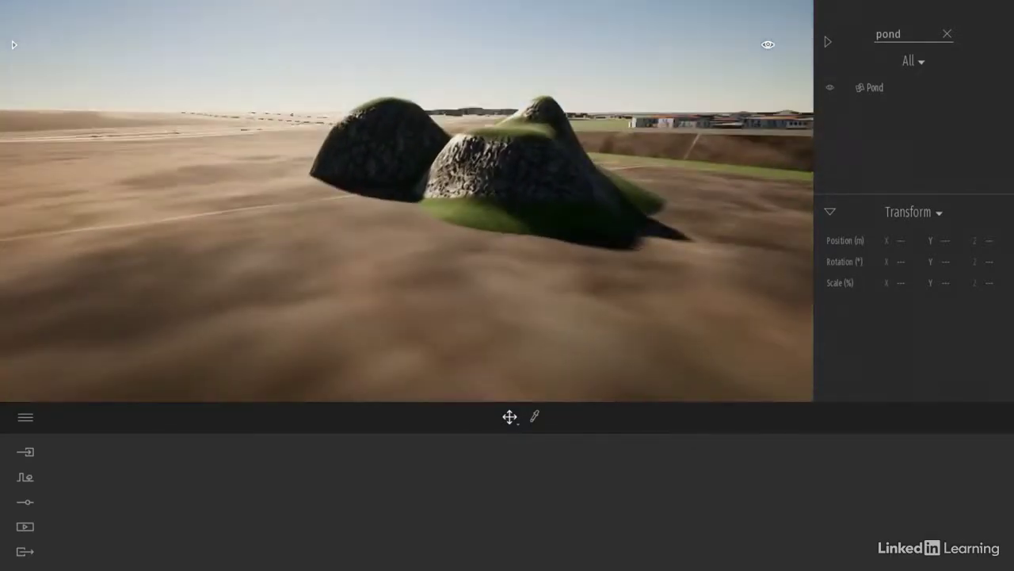
Clear the scene search and toggle Development.fbx off and back on to view the bare landscape
left_click(946, 35)
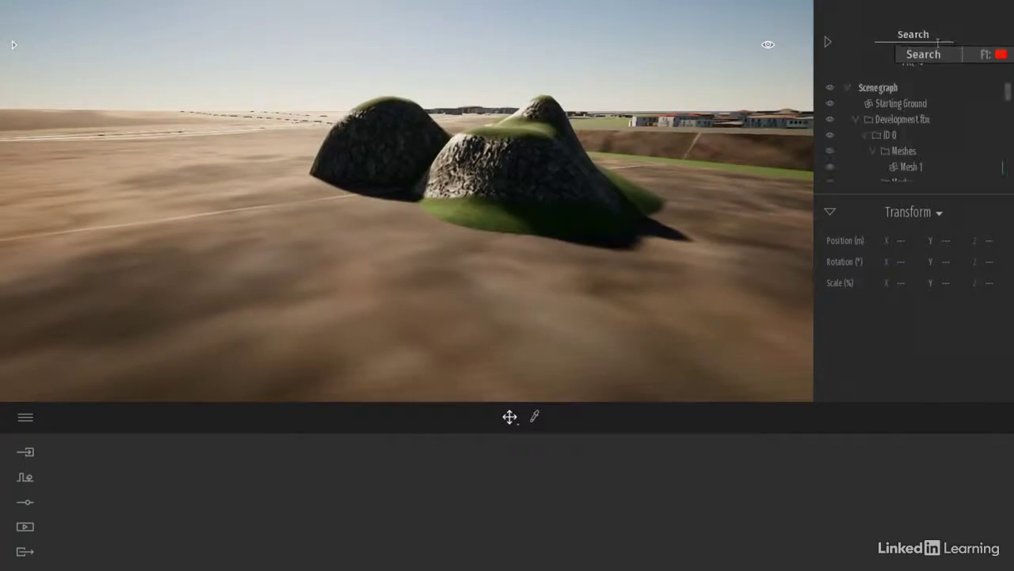
left_click(829, 119)
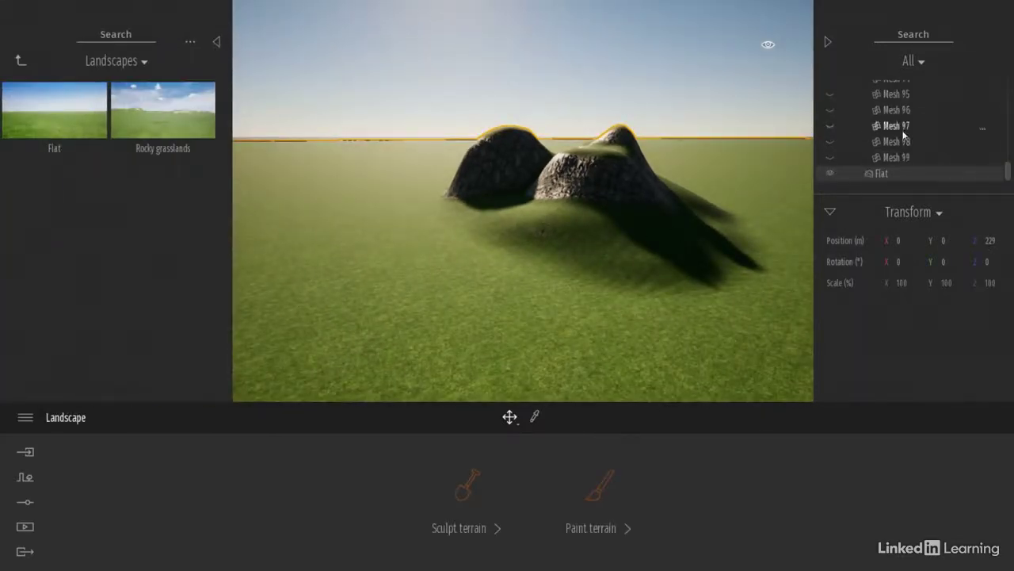
left_click_drag(1007, 170, 1008, 89)
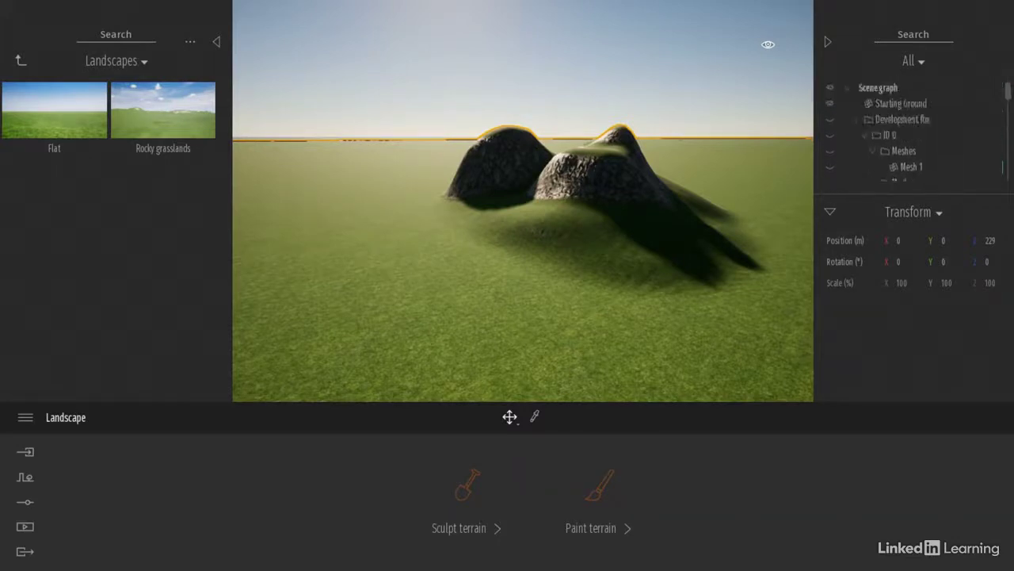
left_click(829, 119)
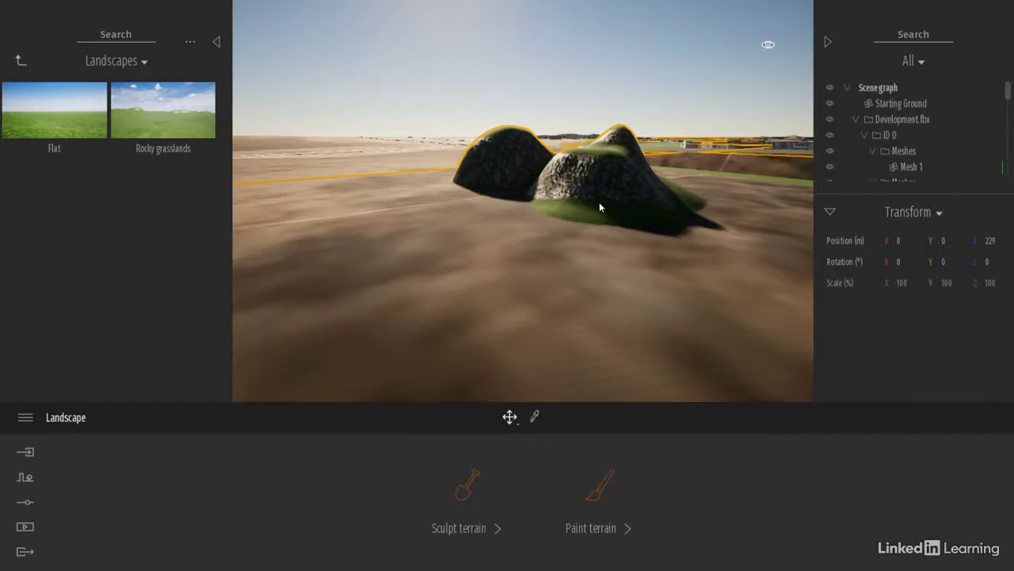
Reselect the Flat landscape for terrain sculpting and set the brush diameter to 10 m
left_click(559, 274)
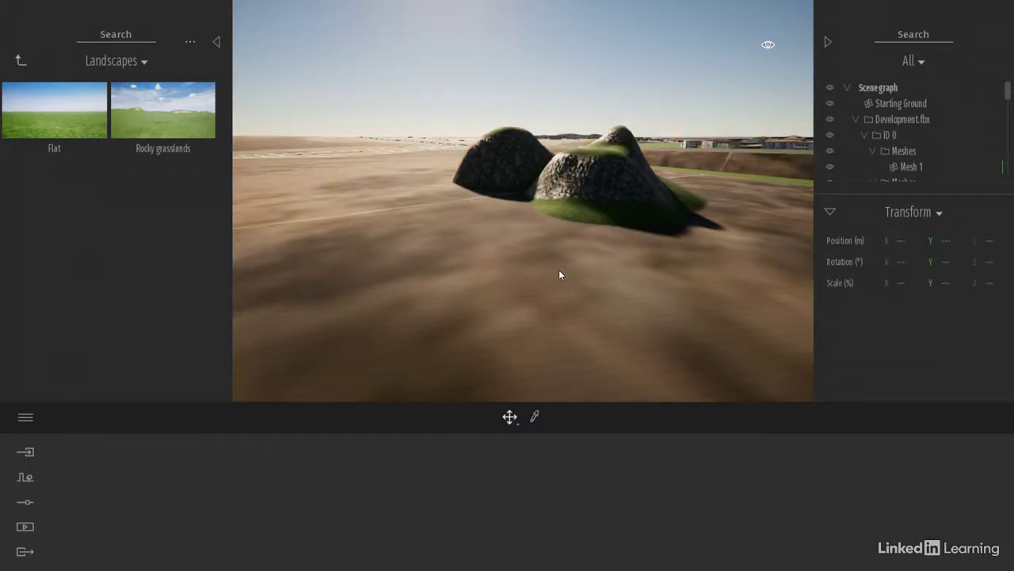
right_click_drag(663, 211, 618, 274)
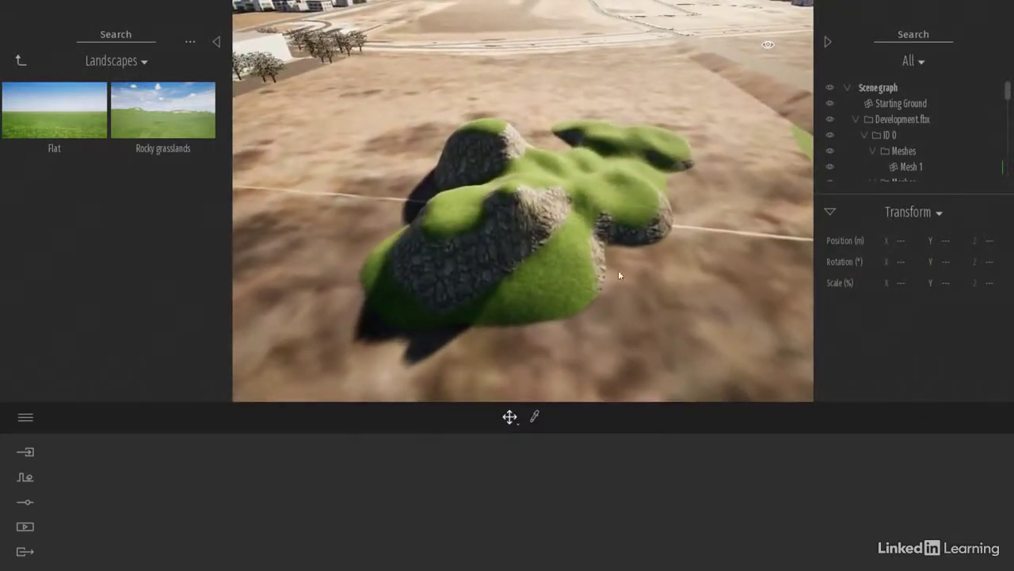
left_click(558, 284)
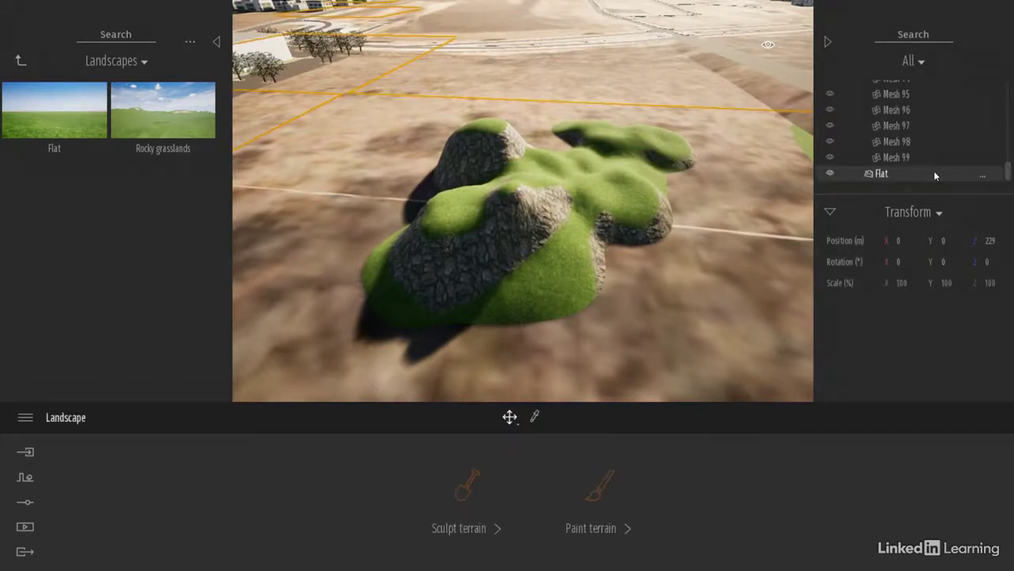
left_click(458, 531)
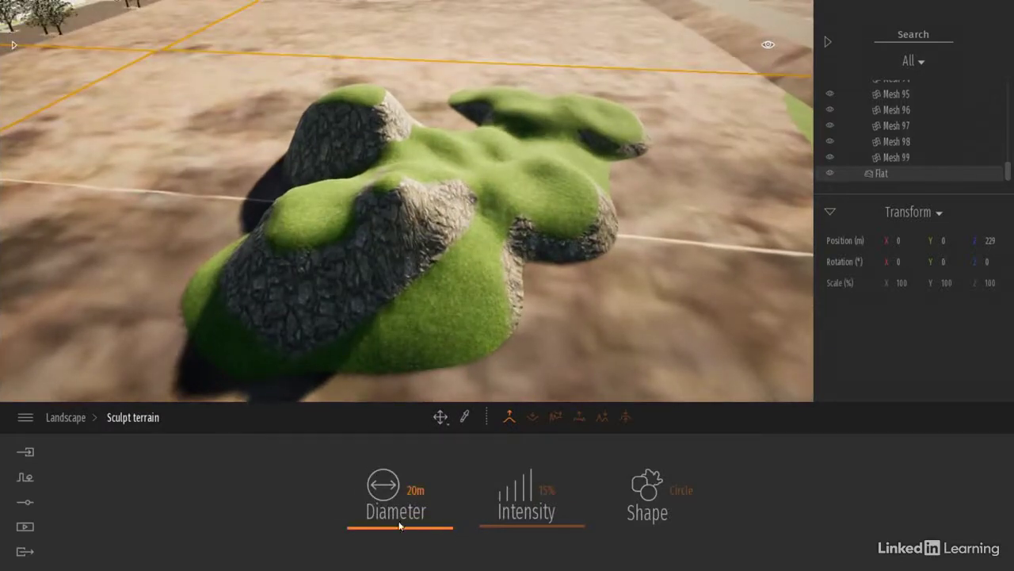
left_click(394, 495)
left_click_drag(393, 491, 393, 516)
type("10")
key("Return")
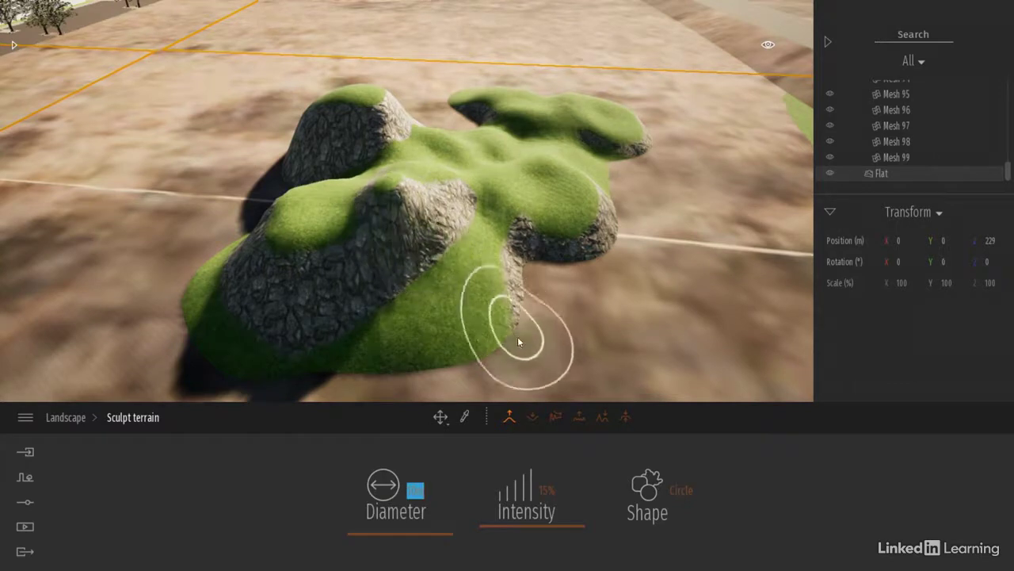
Dig a crater into the peak of the nearest mound with the lowering brush, and smooth the rocky slope in front of it
left_click(533, 417)
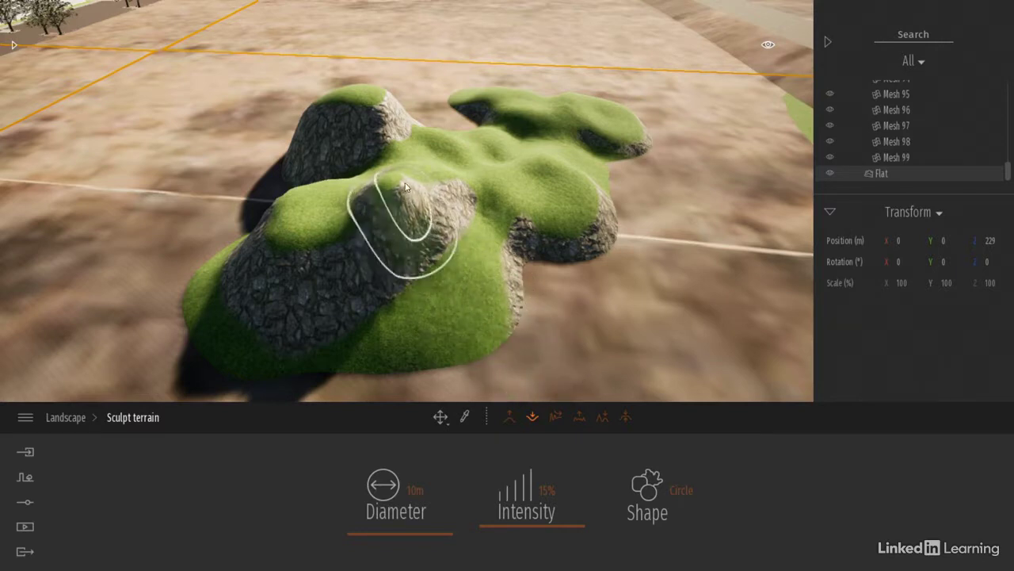
mouse_move(405, 186)
left_mouse_down()
mouse_move(395, 214)
mouse_move(355, 250)
mouse_move(448, 211)
mouse_move(389, 223)
mouse_move(446, 201)
left_mouse_up()
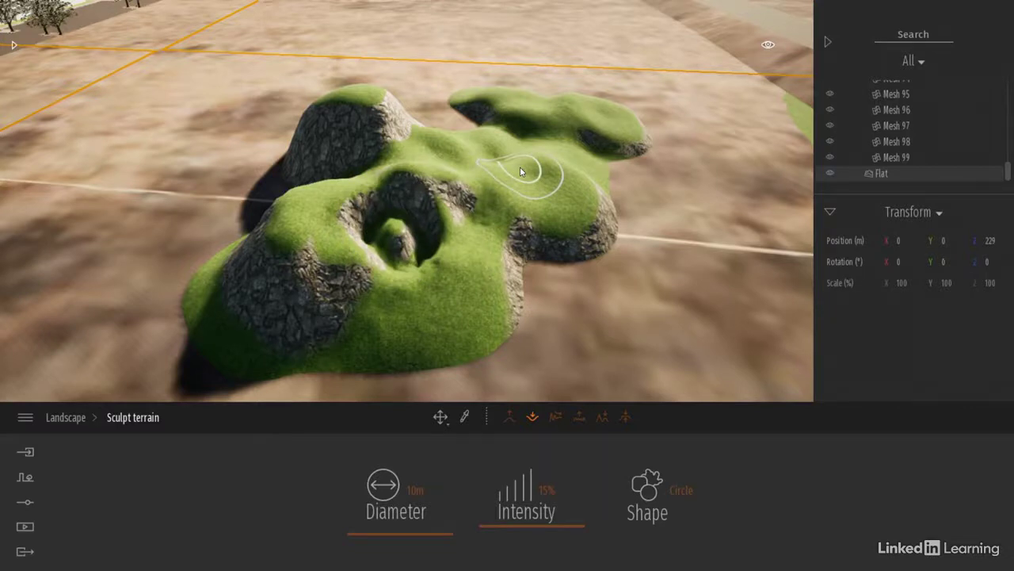
left_click(555, 417)
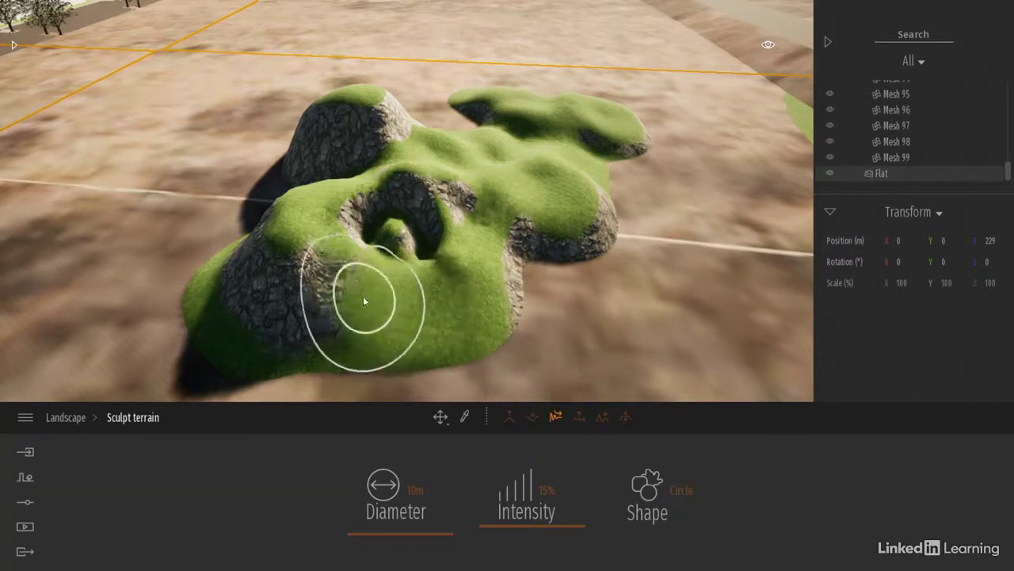
left_click_drag(311, 272, 317, 273)
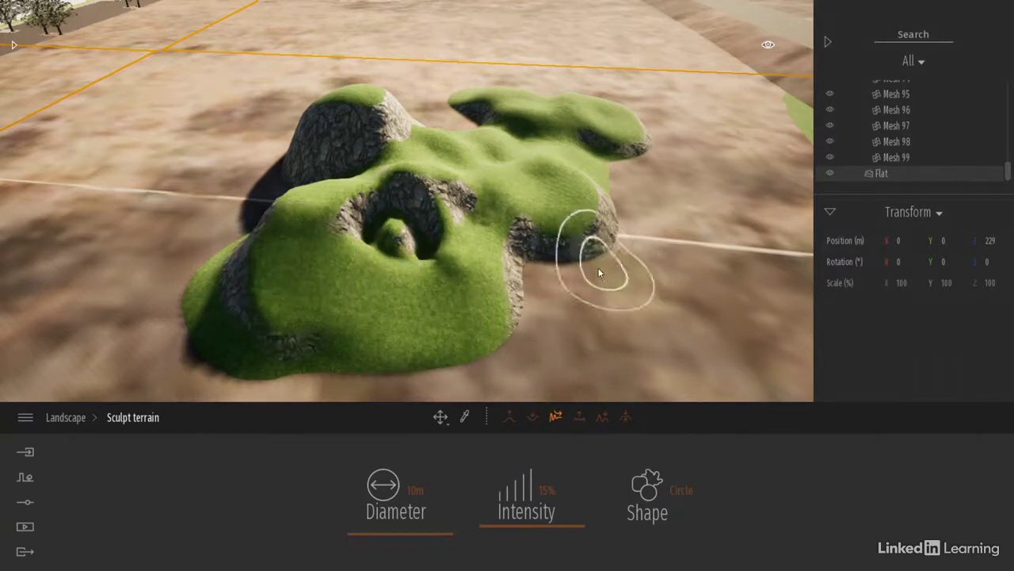
mouse_move(310, 310)
left_mouse_down()
mouse_move(290, 324)
mouse_move(267, 321)
mouse_move(249, 290)
left_mouse_up()
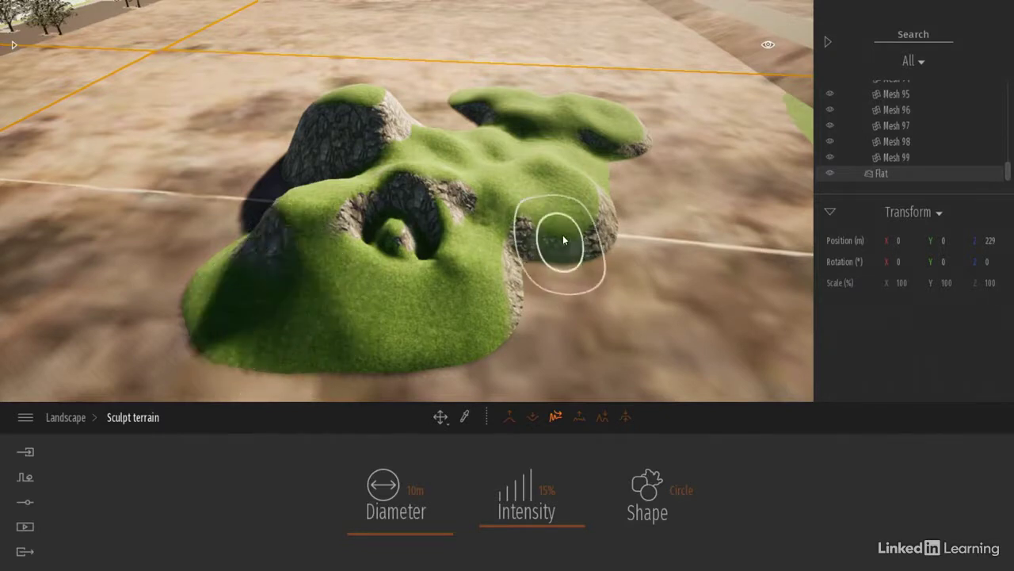
Reshape the mound's outer flanks and the slope around the crater with the two sculpt modes between smoothing and Flatten
left_click(579, 416)
mouse_move(515, 321)
left_mouse_down()
mouse_move(446, 347)
mouse_move(429, 320)
left_mouse_up()
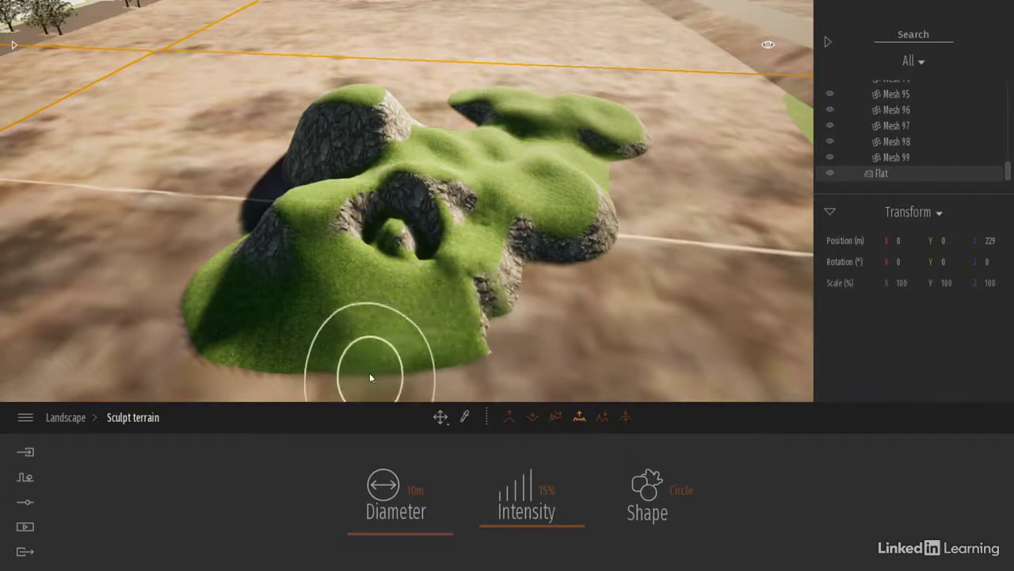
mouse_move(513, 323)
left_mouse_down()
mouse_move(509, 285)
mouse_move(532, 238)
mouse_move(591, 241)
mouse_move(514, 182)
left_mouse_up()
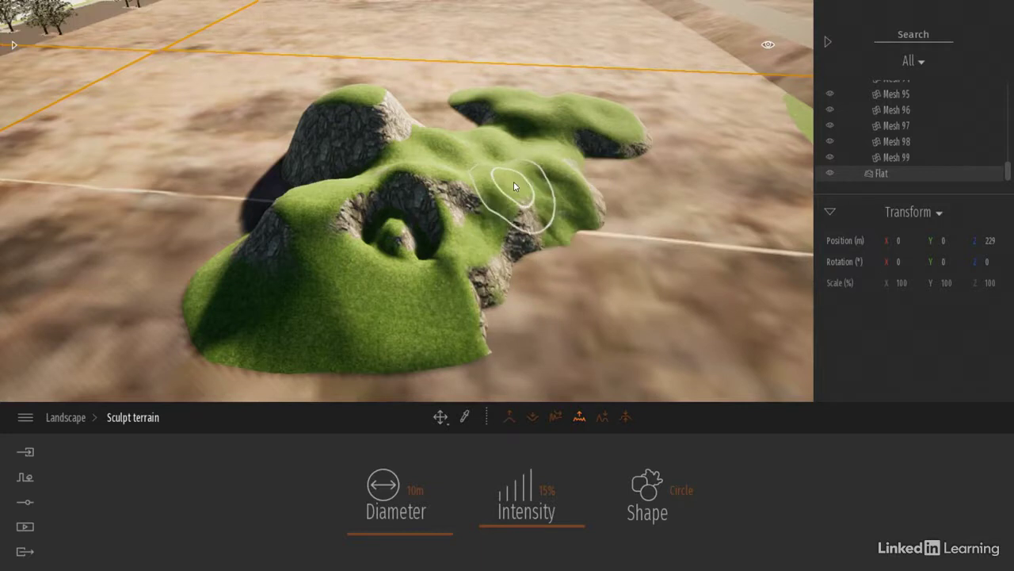
left_click(603, 416)
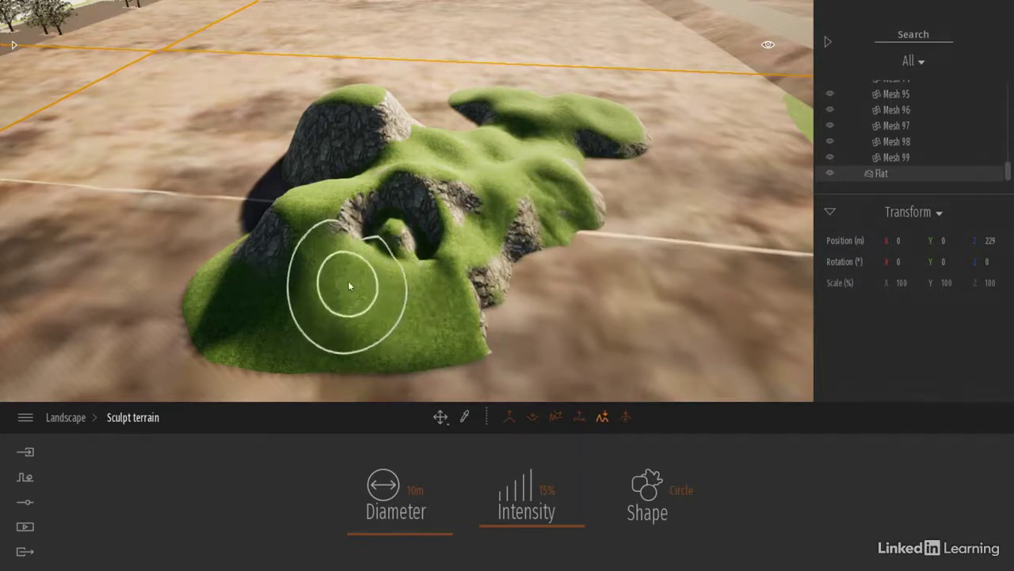
mouse_move(321, 283)
left_mouse_down()
mouse_move(339, 286)
mouse_move(307, 287)
mouse_move(275, 267)
mouse_move(255, 294)
mouse_move(312, 281)
mouse_move(370, 295)
mouse_move(346, 301)
mouse_move(362, 344)
mouse_move(396, 360)
mouse_move(454, 343)
mouse_move(445, 325)
mouse_move(454, 296)
mouse_move(434, 276)
mouse_move(381, 315)
mouse_move(435, 321)
mouse_move(361, 322)
mouse_move(280, 216)
mouse_move(247, 261)
mouse_move(278, 301)
mouse_move(355, 326)
left_mouse_up()
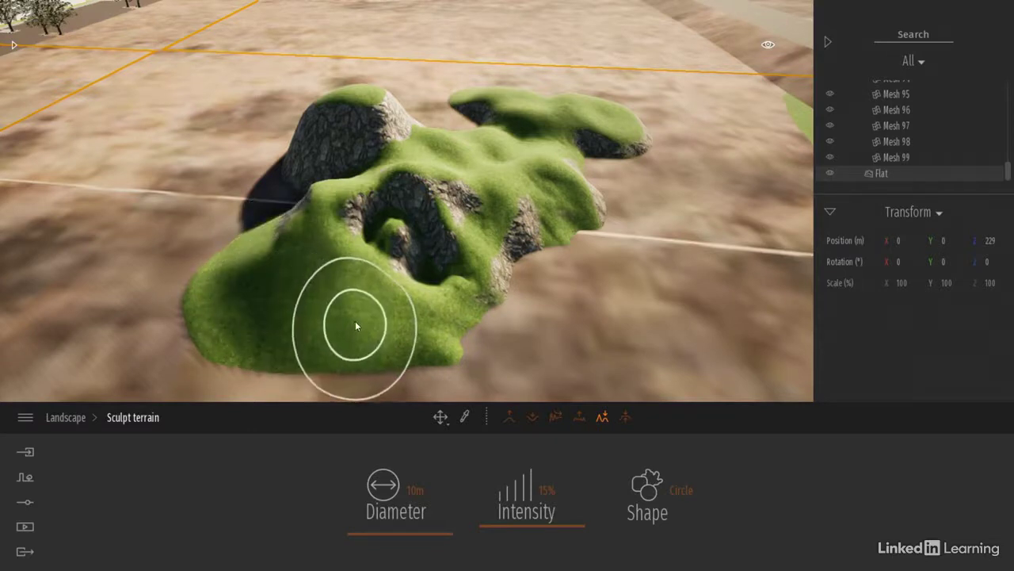
Flatten the top of the nearest mound into a plateau, covering the crater
left_click(625, 417)
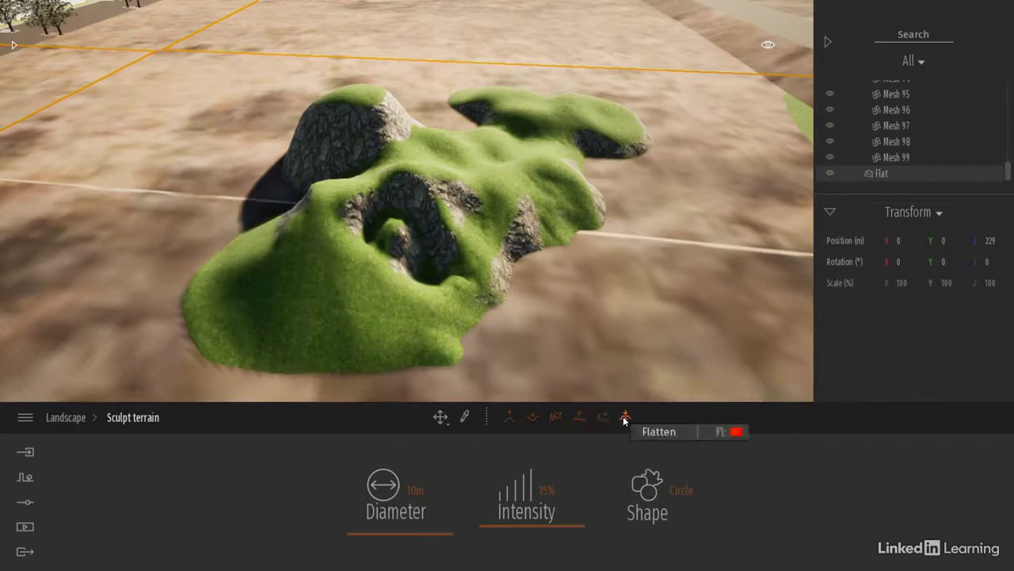
mouse_move(358, 196)
left_mouse_down()
mouse_move(339, 191)
mouse_move(310, 229)
mouse_move(305, 267)
mouse_move(385, 267)
mouse_move(340, 254)
mouse_move(337, 227)
mouse_move(374, 198)
mouse_move(432, 217)
mouse_move(417, 242)
mouse_move(371, 263)
mouse_move(294, 277)
mouse_move(301, 237)
mouse_move(360, 226)
mouse_move(365, 264)
mouse_move(443, 231)
mouse_move(406, 225)
mouse_move(416, 209)
mouse_move(386, 200)
mouse_move(331, 199)
mouse_move(329, 225)
mouse_move(362, 228)
mouse_move(428, 206)
mouse_move(384, 193)
mouse_move(388, 209)
mouse_move(372, 232)
left_mouse_up()
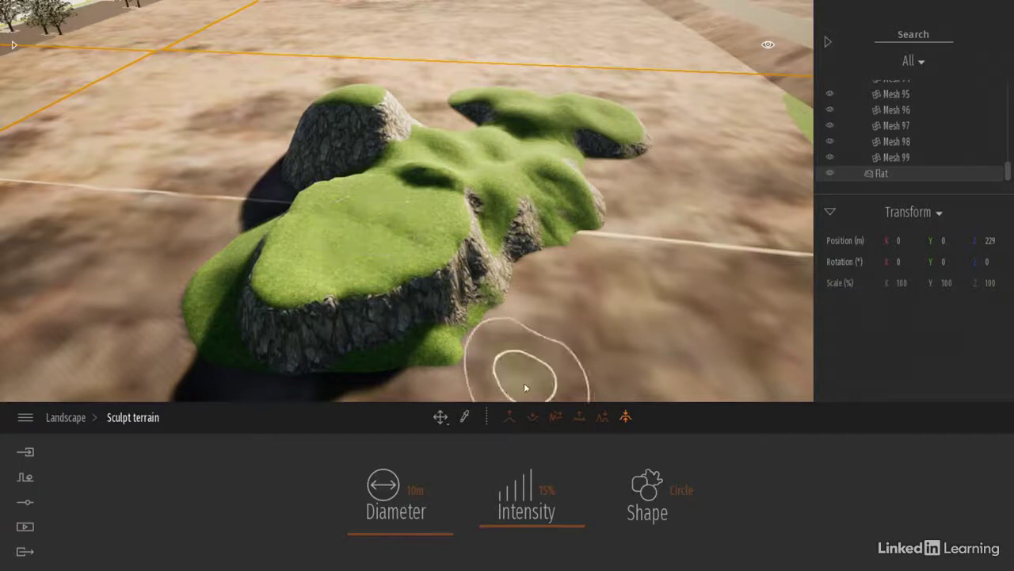
Dig a round crater into the nearest mound's plateau with the lowering brush, and carve into its rim and the slopes beside it
left_click(533, 416)
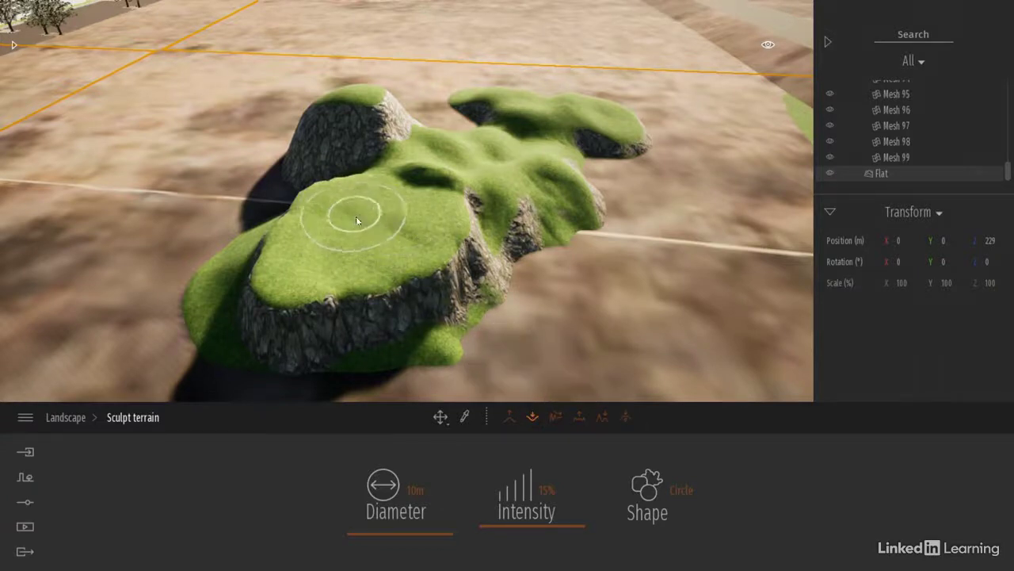
mouse_move(356, 220)
left_mouse_down()
mouse_move(395, 228)
mouse_move(335, 231)
mouse_move(317, 256)
mouse_move(401, 218)
left_mouse_up()
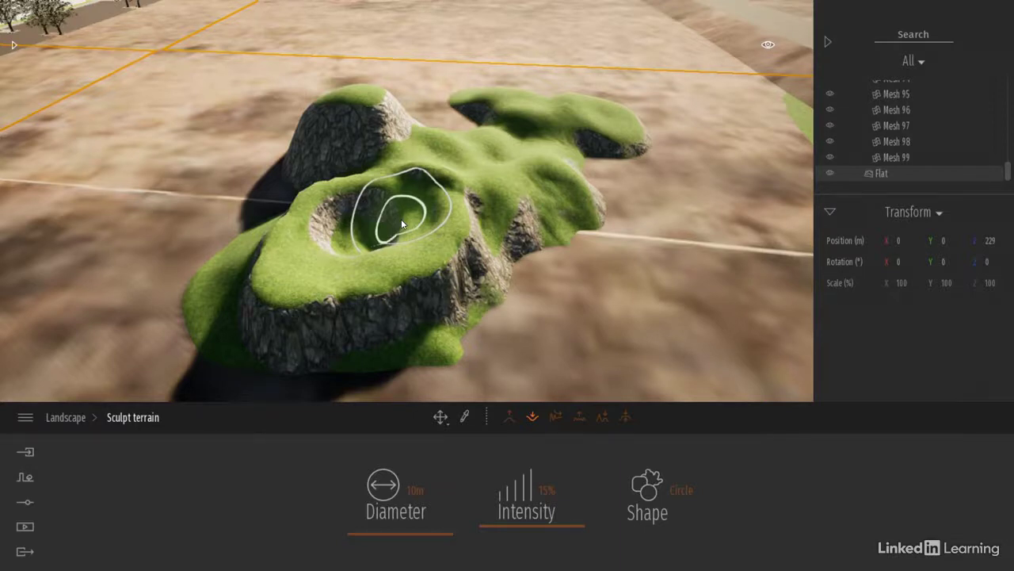
mouse_move(401, 218)
left_mouse_down()
mouse_move(476, 260)
mouse_move(520, 240)
left_mouse_up()
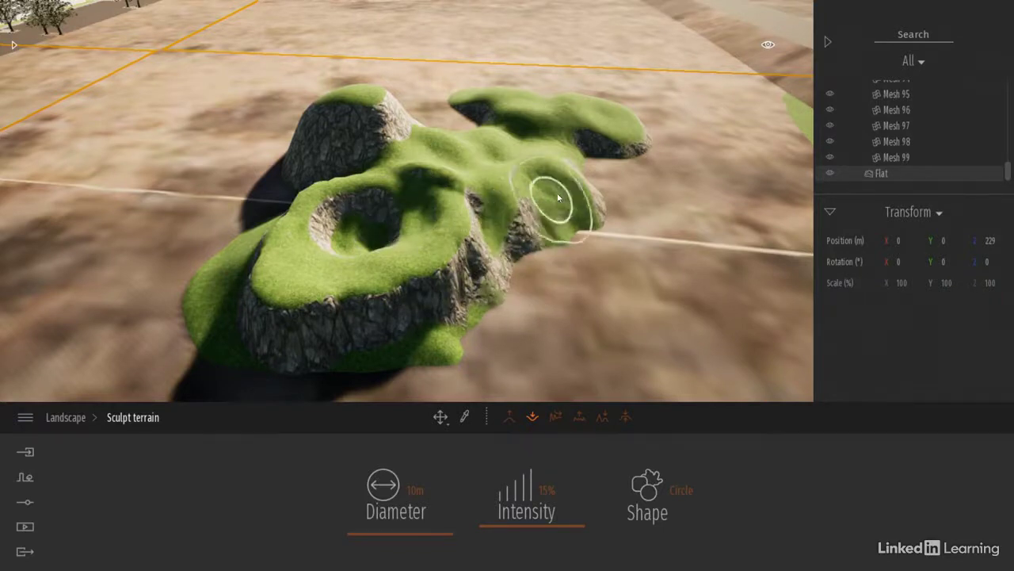
mouse_move(420, 258)
left_mouse_down()
mouse_move(391, 290)
mouse_move(439, 288)
mouse_move(466, 257)
mouse_move(472, 222)
mouse_move(449, 199)
mouse_move(546, 172)
left_mouse_up()
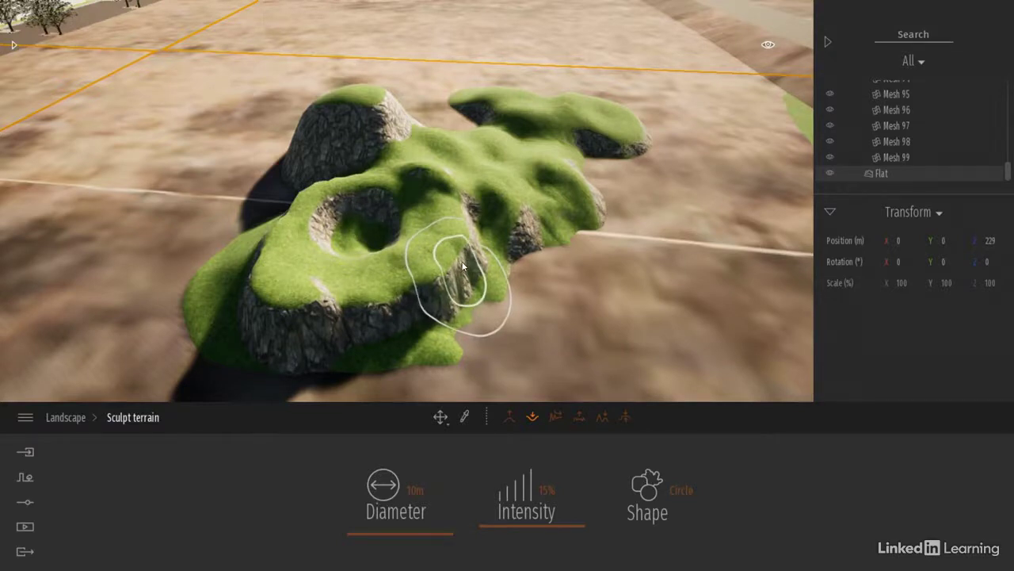
left_click(422, 184)
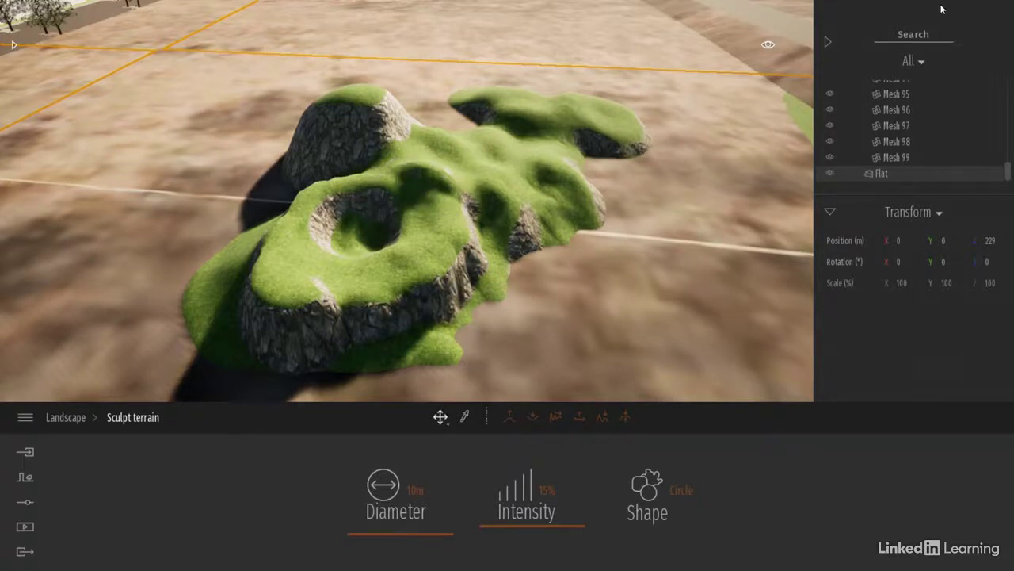
Search the scene objects for "pond" and zoom the view to the Pond object
left_click(862, 37)
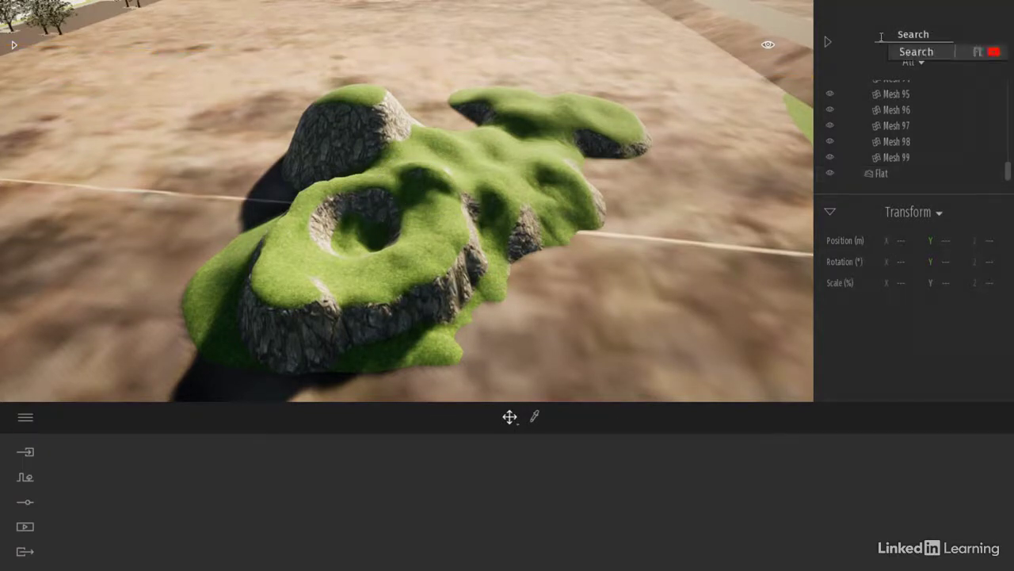
type("pond")
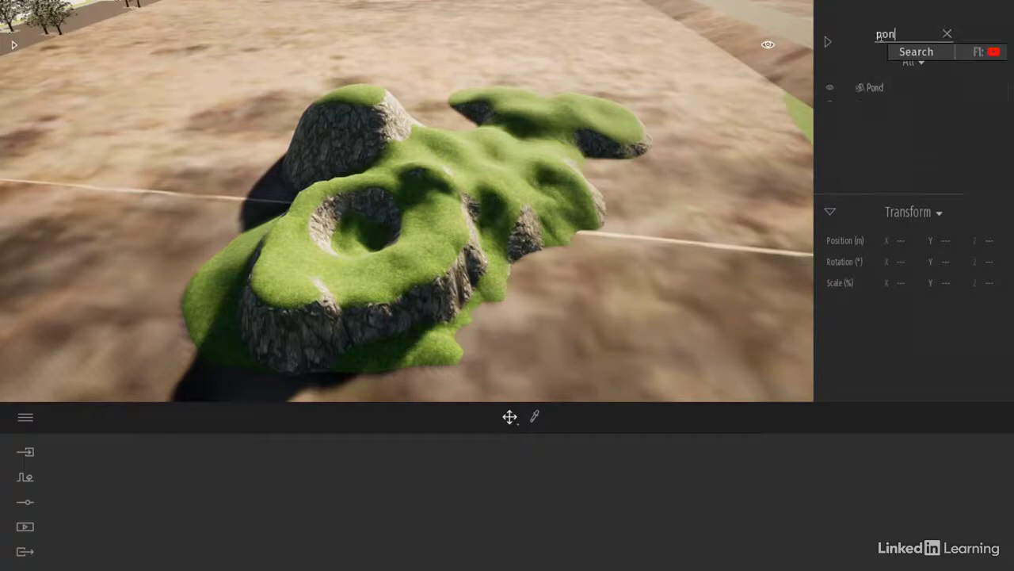
left_click(992, 93)
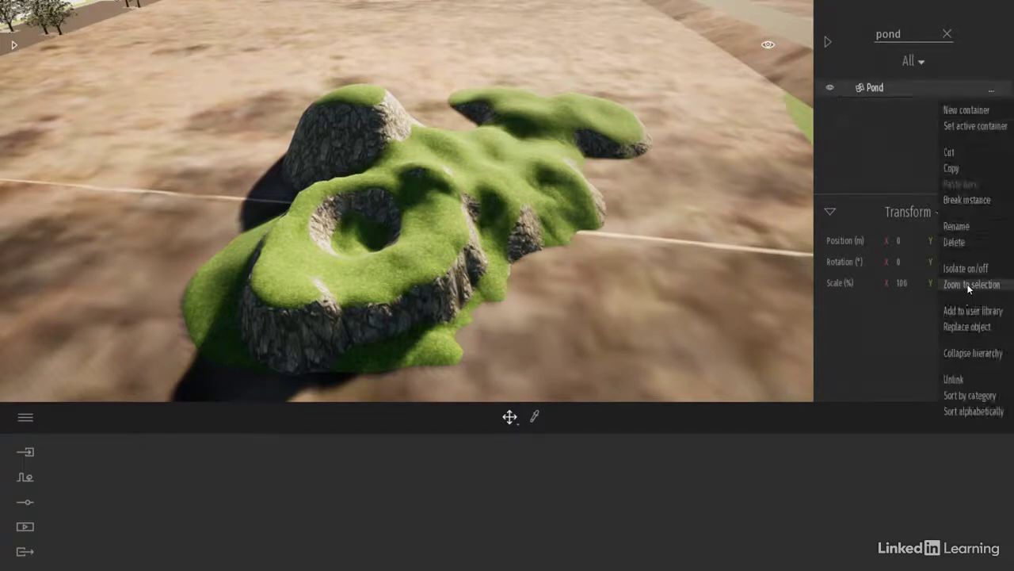
left_click(903, 285)
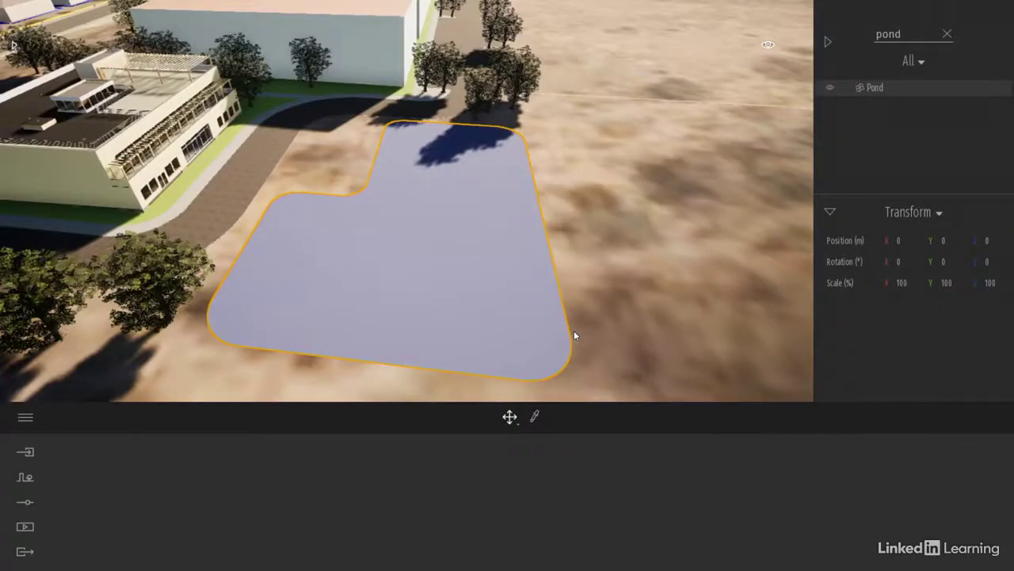